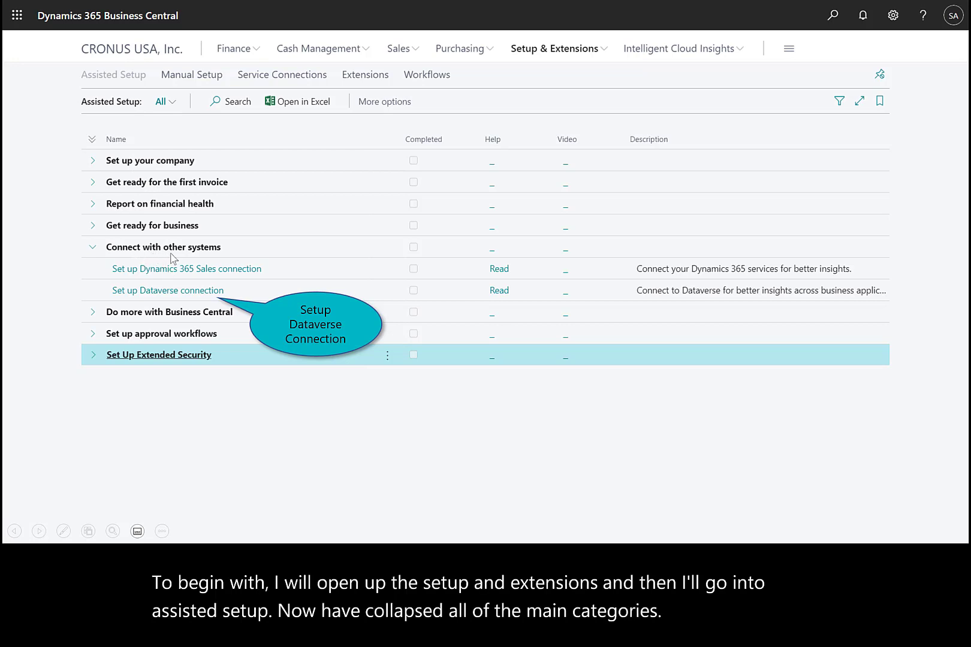
- Launch the 'Set up Dataverse connection' guide from Connect with other systems
left_click(159, 294)
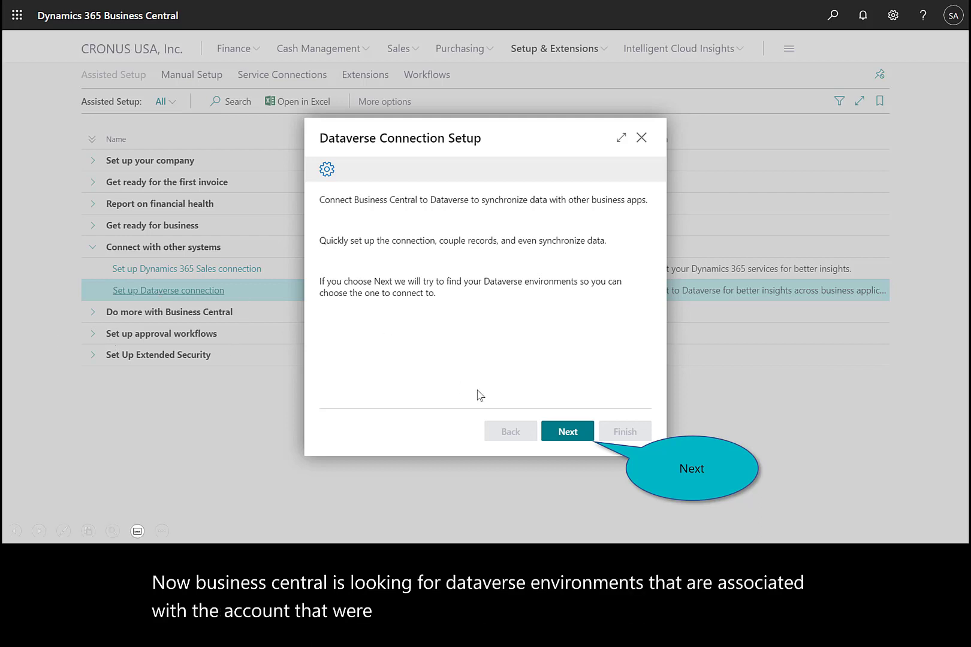
- Sign in with the administrator account and accept permissions on behalf of the organization
left_click(566, 431)
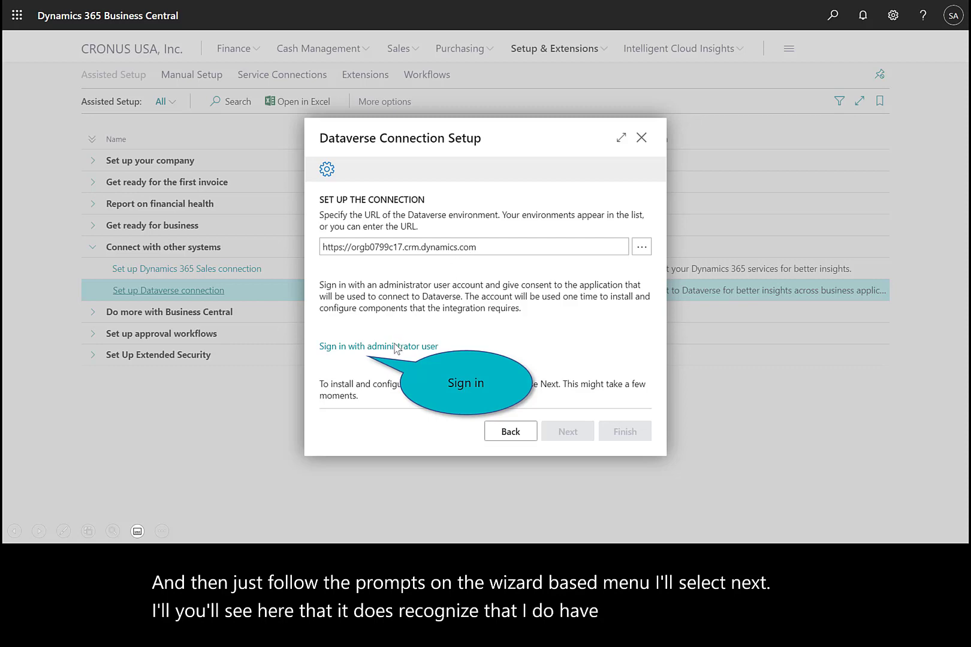
left_click(353, 348)
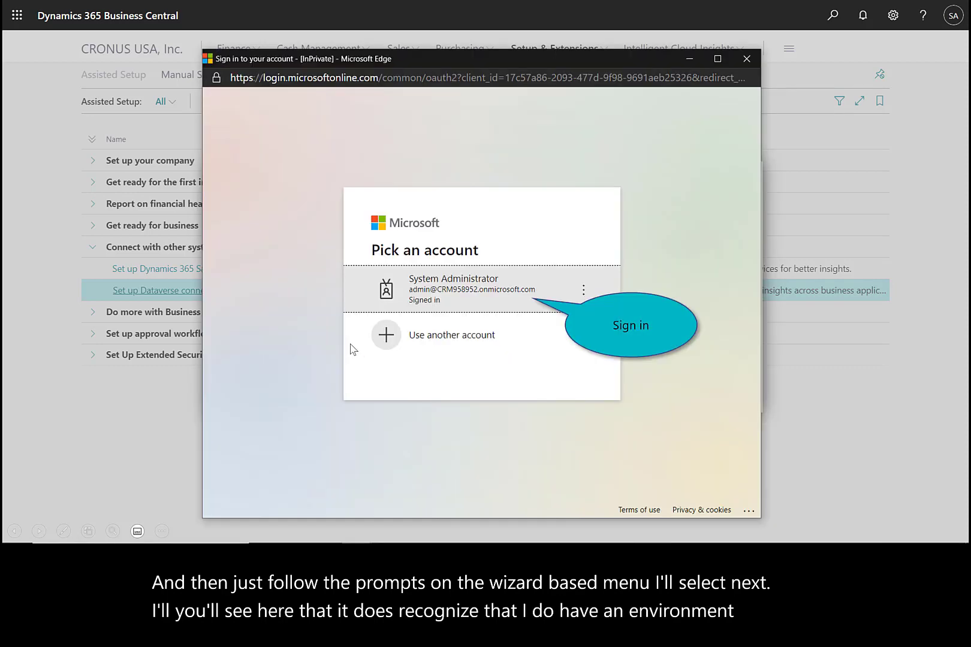
left_click(443, 300)
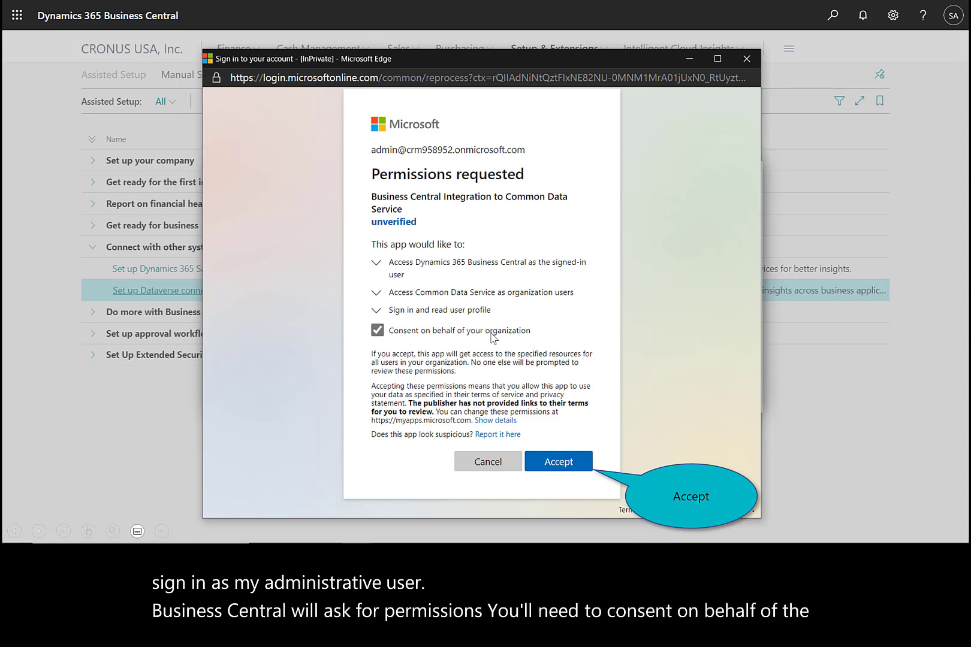
left_click(558, 463)
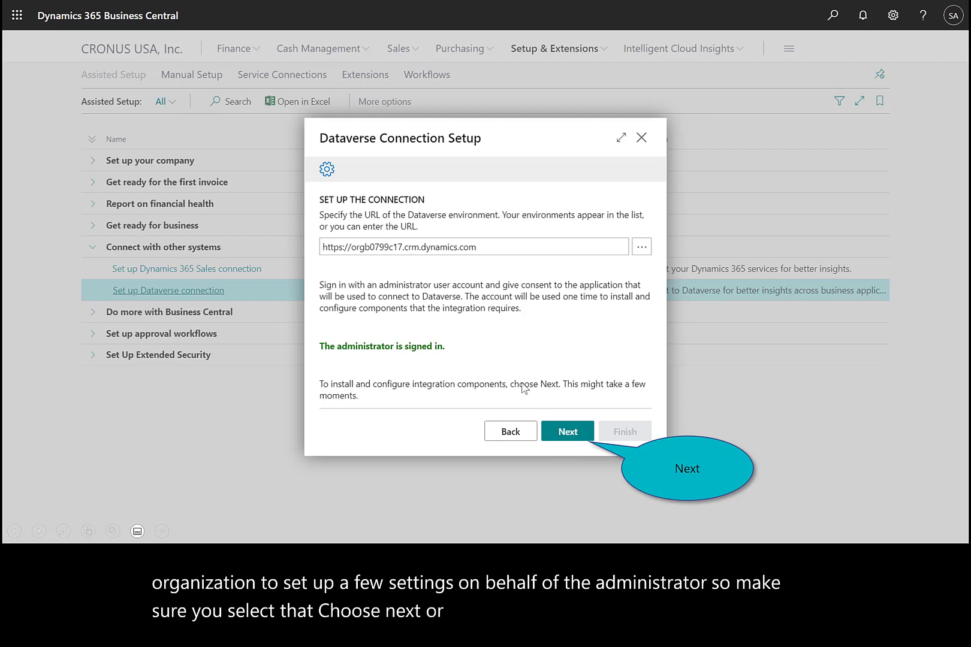
- Install the integration components and finish the Dataverse guide with Team ownership model
left_click(574, 440)
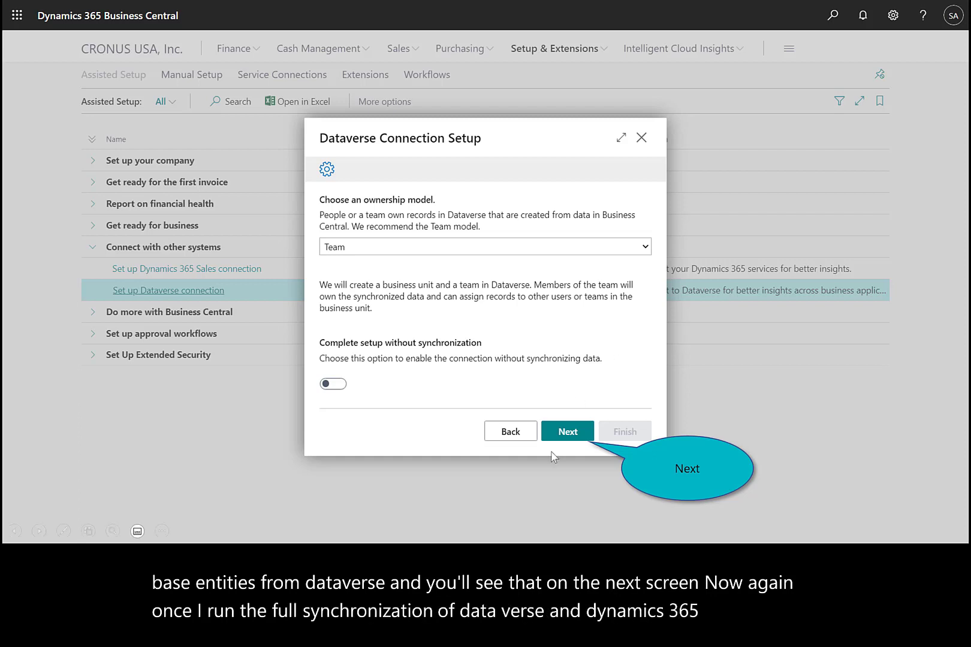
left_click(574, 432)
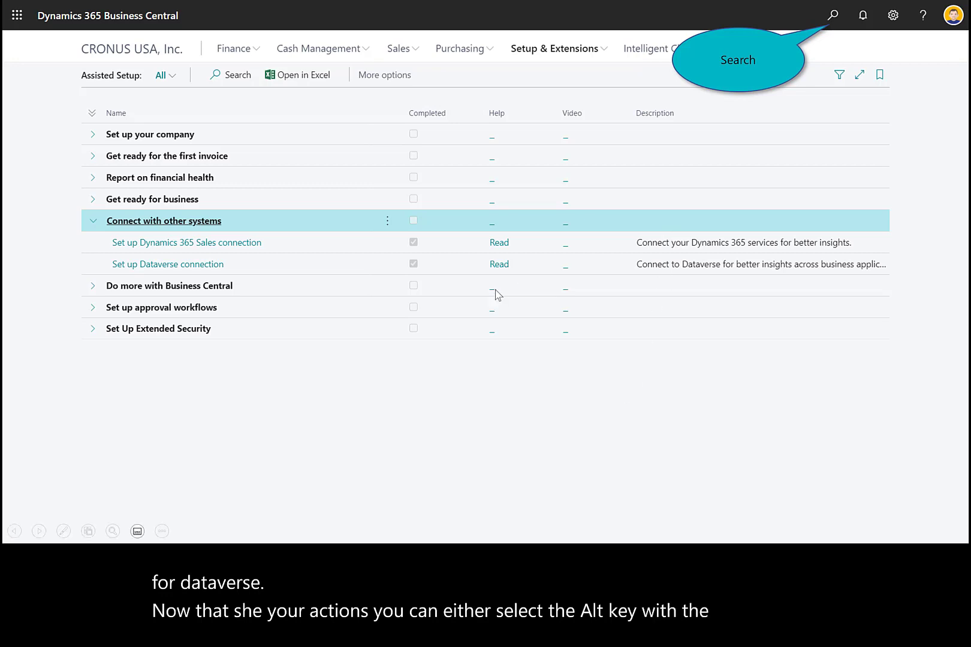
- Search 'Connect' and open the Dataverse Connection Setup page
left_click(833, 16)
type("Connect")
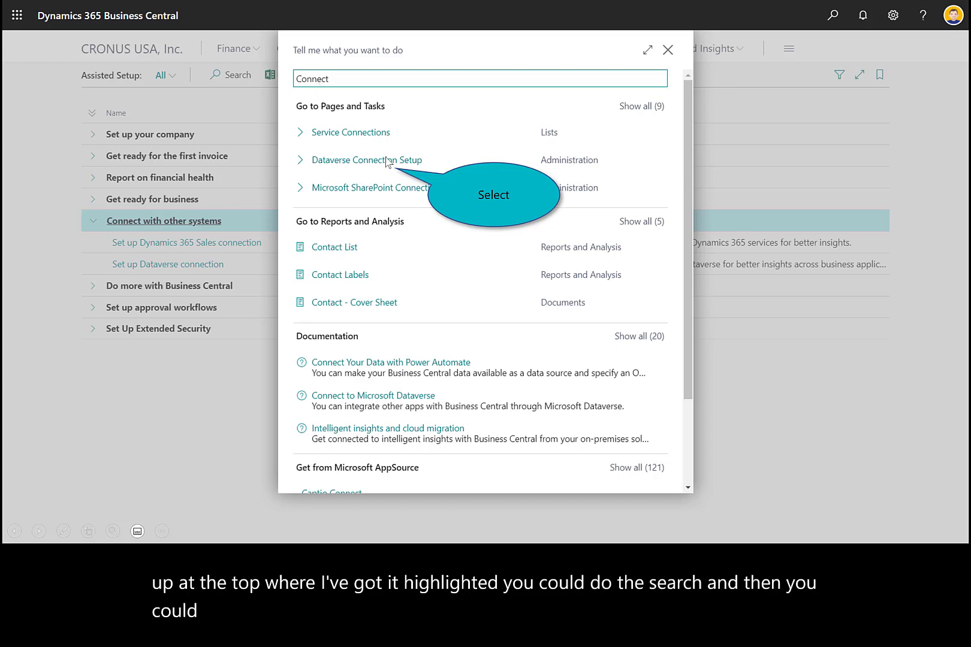
left_click(342, 161)
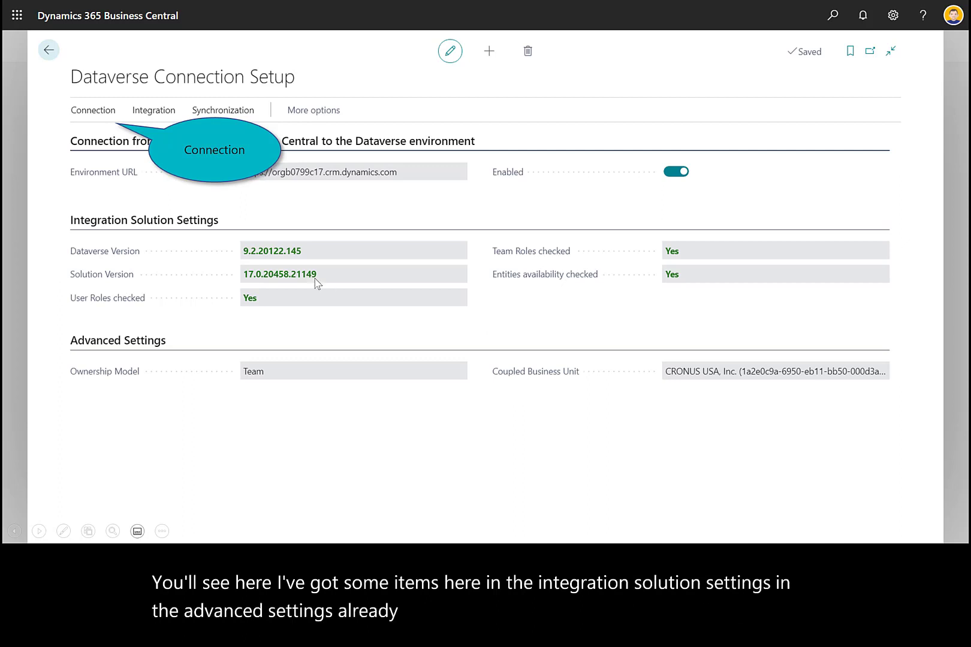
- Run Test Connection and acknowledge the successful Dataverse connection test
left_click(81, 120)
left_click(189, 137)
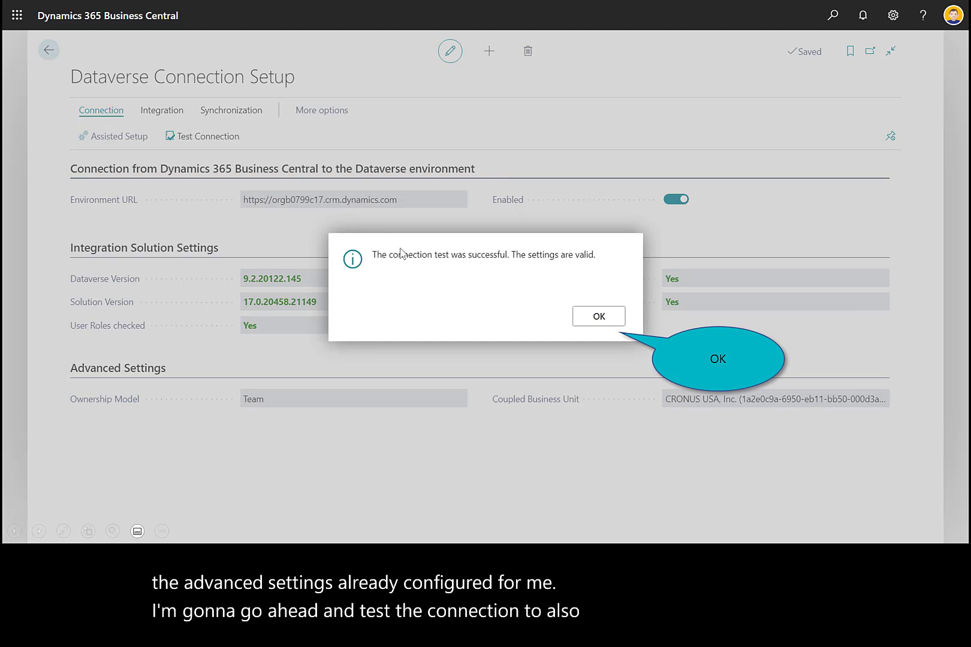
left_click(599, 317)
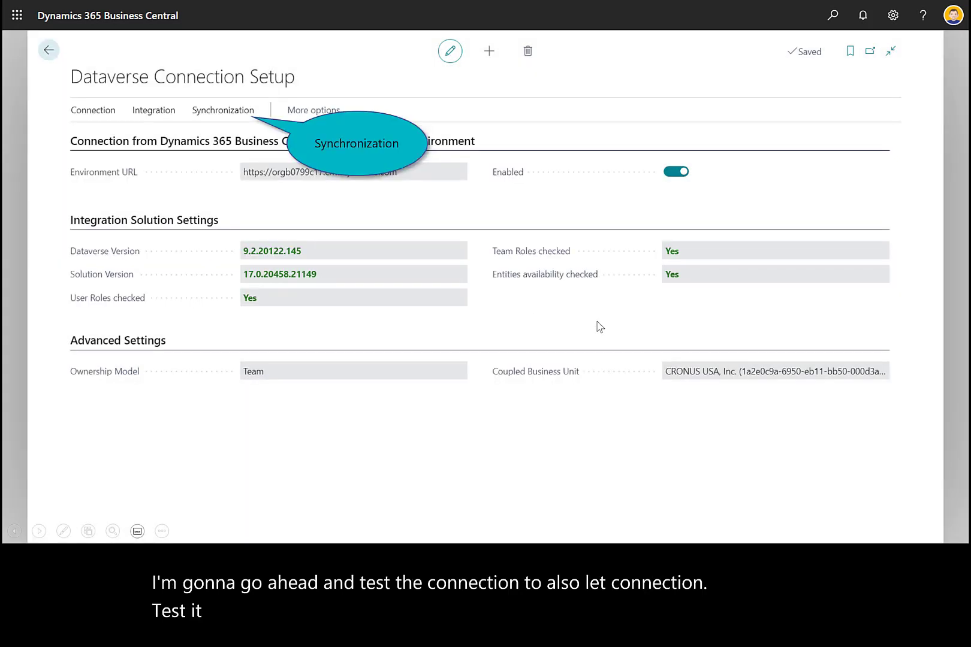
- Run and confirm a full Sync All of CONTACT, CURRENCY, CUSTOMER and VENDOR
left_click(222, 113)
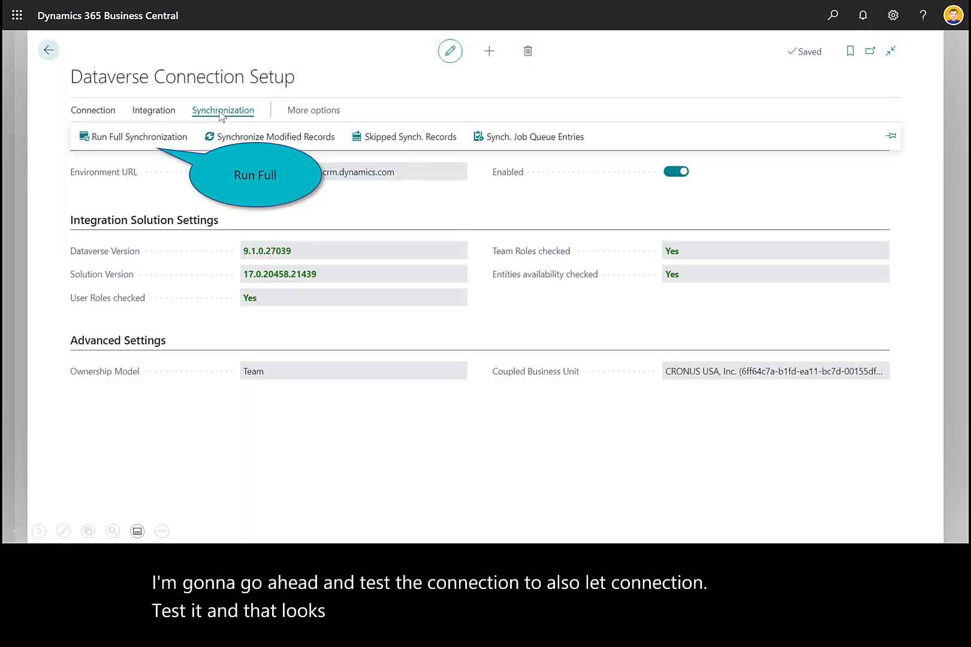
left_click(112, 138)
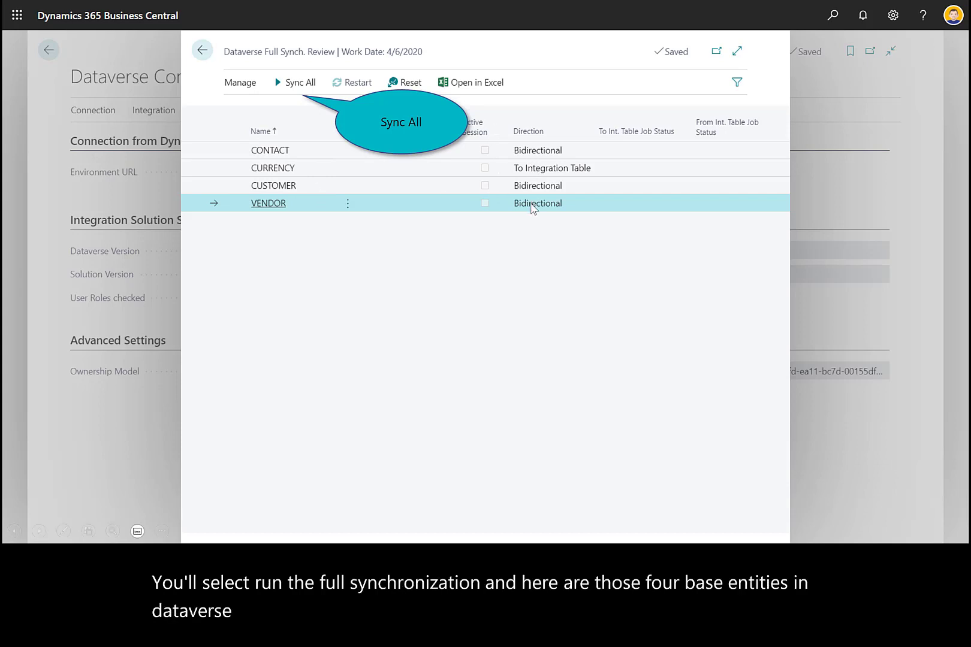
left_click(296, 94)
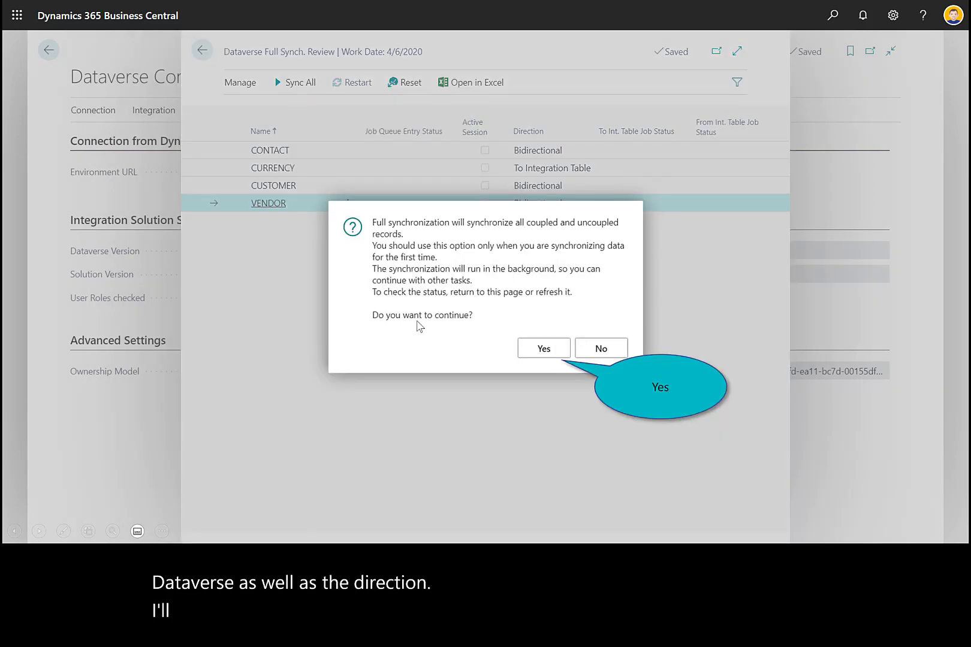
left_click(537, 351)
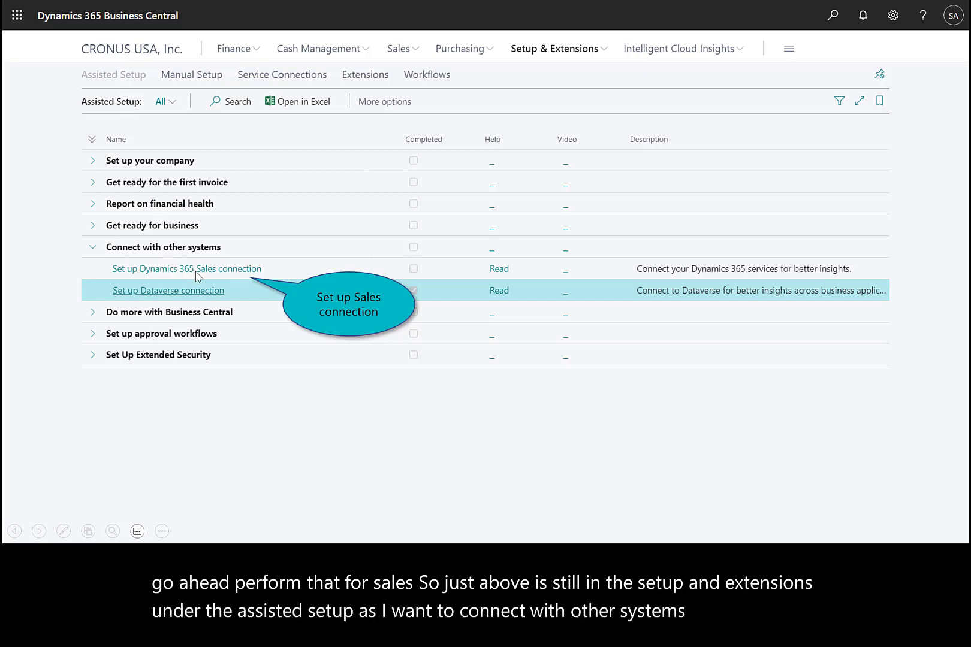
- Complete the Dynamics 365 Sales connection guide as administrator with organization-wide consent
left_click(197, 271)
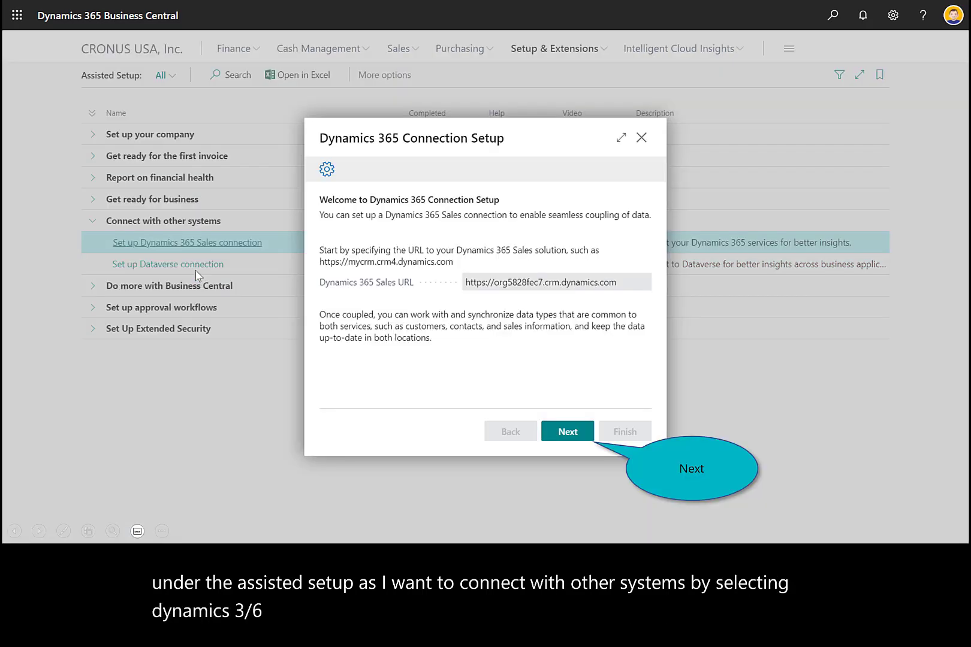
left_click(568, 434)
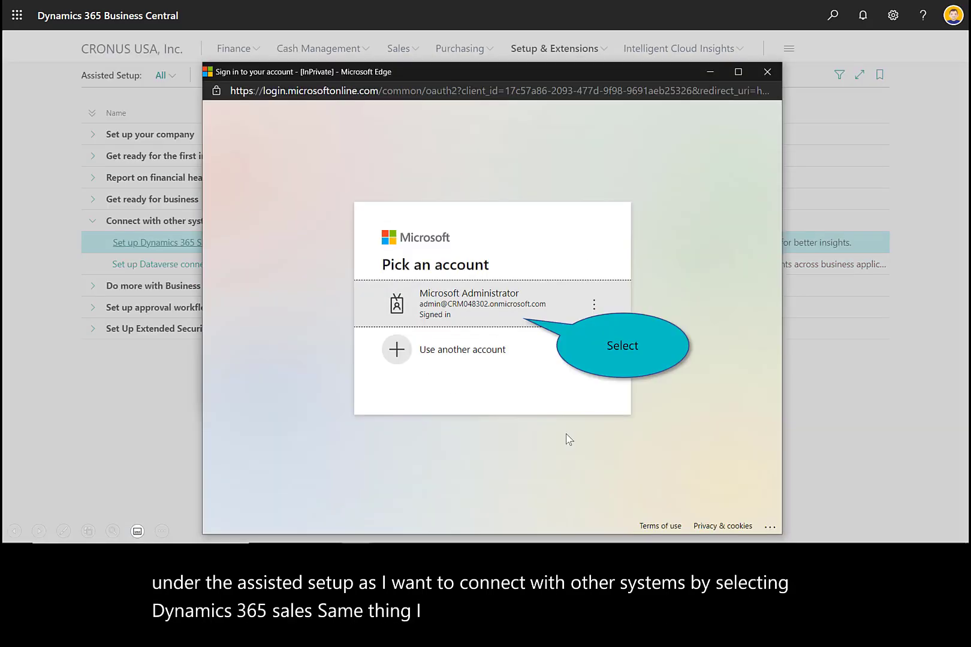
left_click(465, 307)
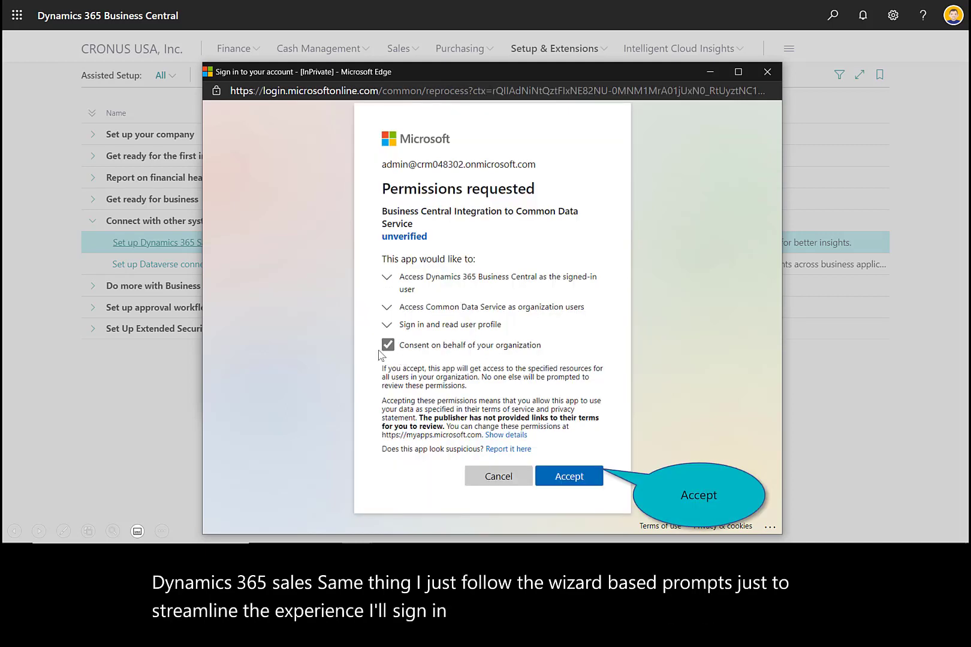
left_click(569, 476)
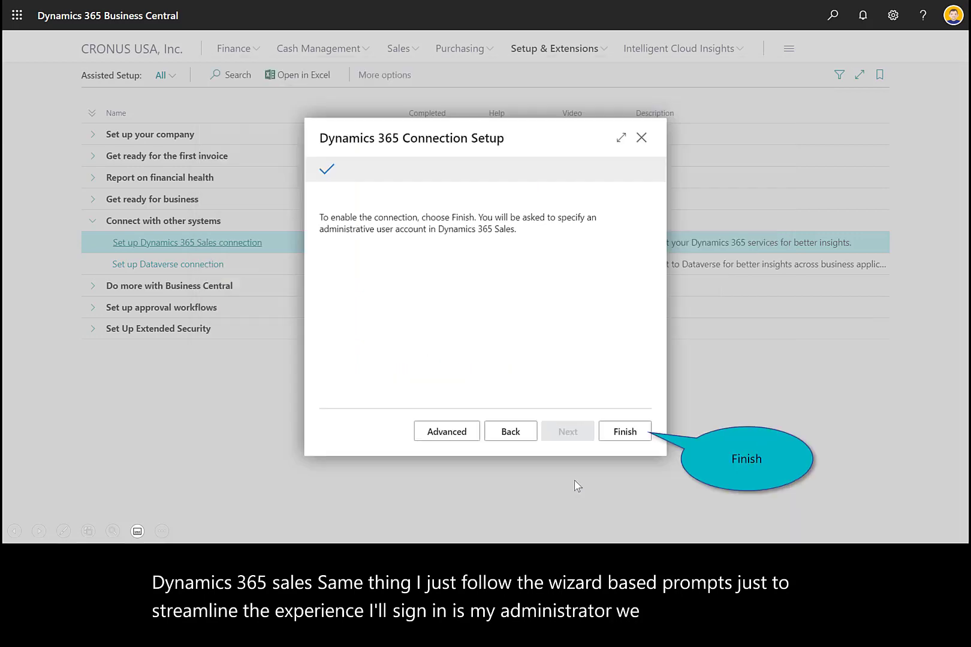
left_click(625, 432)
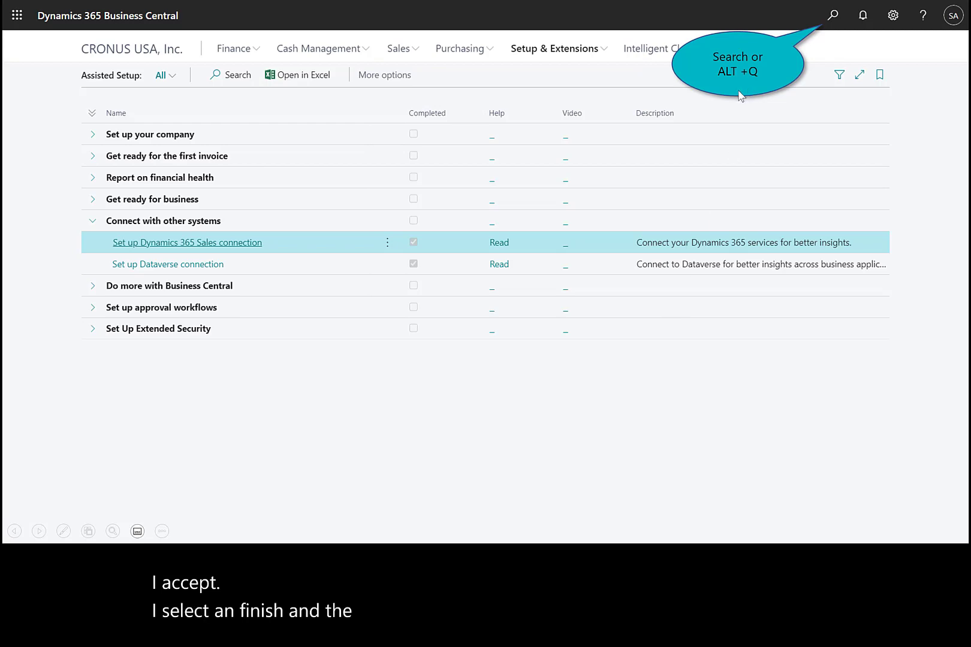
- Search 'Dynamics 365' and open Microsoft Dynamics 365 Connection Setup
left_click(832, 17)
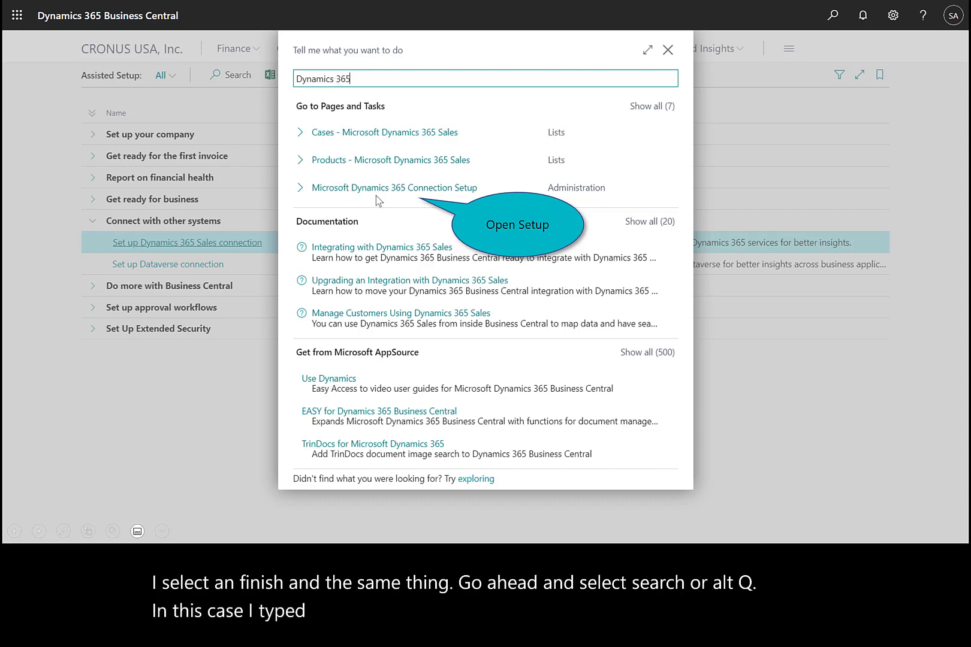
left_click(418, 196)
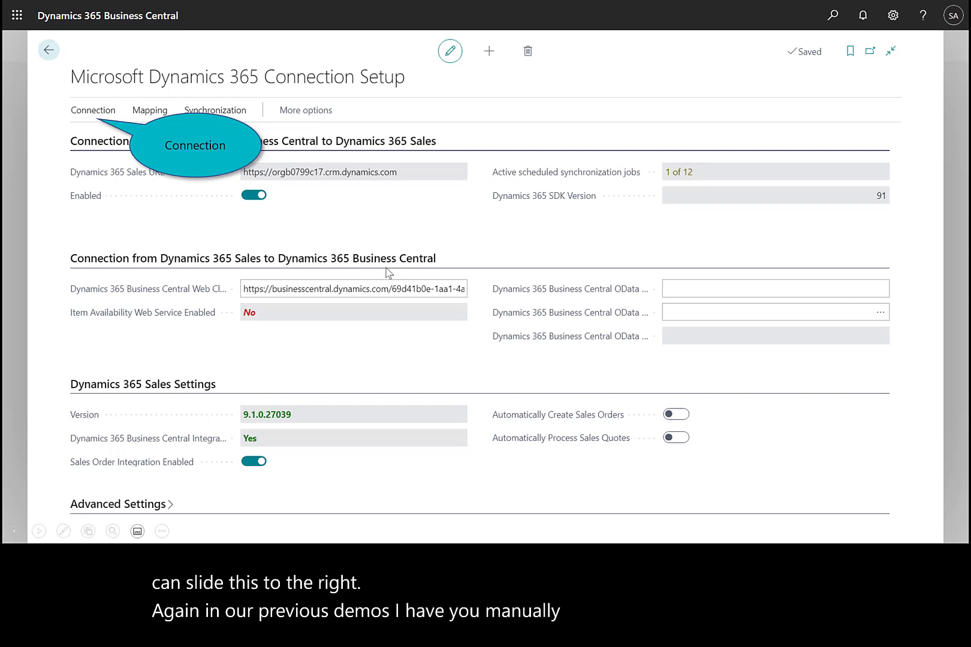
- Test the Dynamics 365 Sales connection and acknowledge the success message
left_click(90, 110)
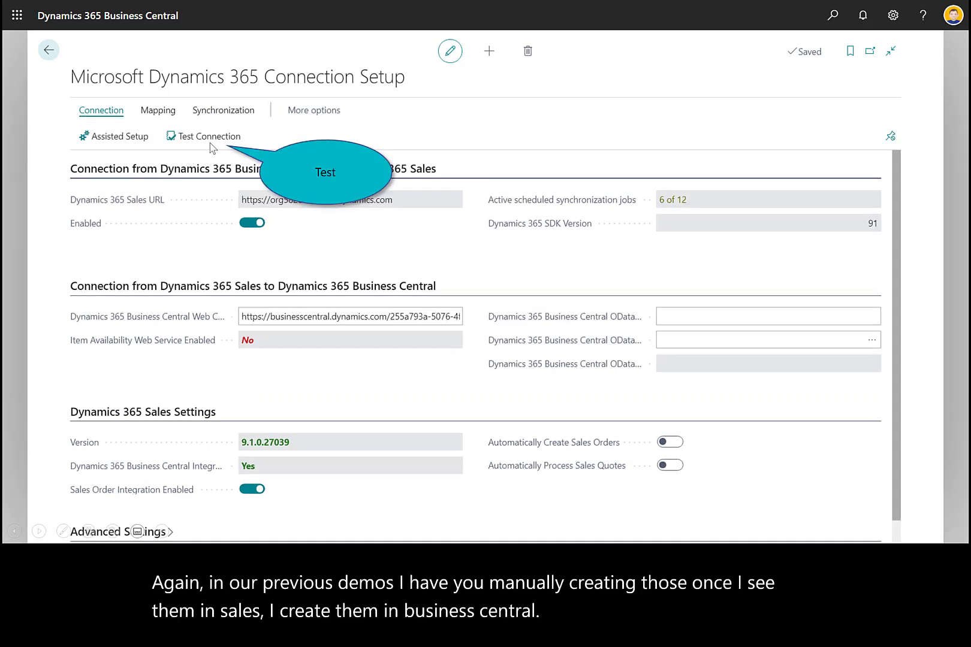
left_click(209, 143)
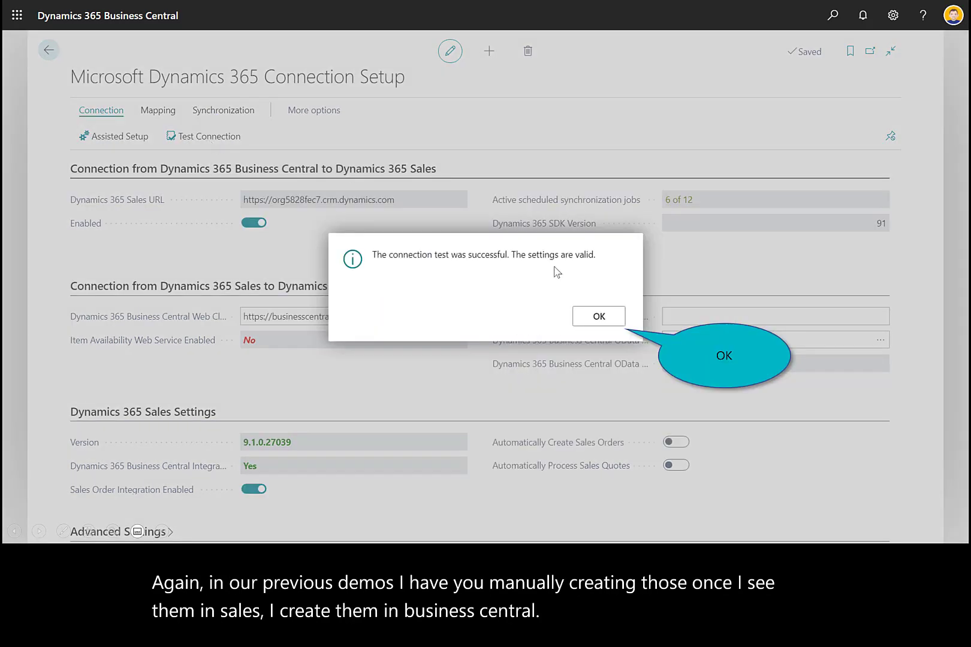
left_click(599, 319)
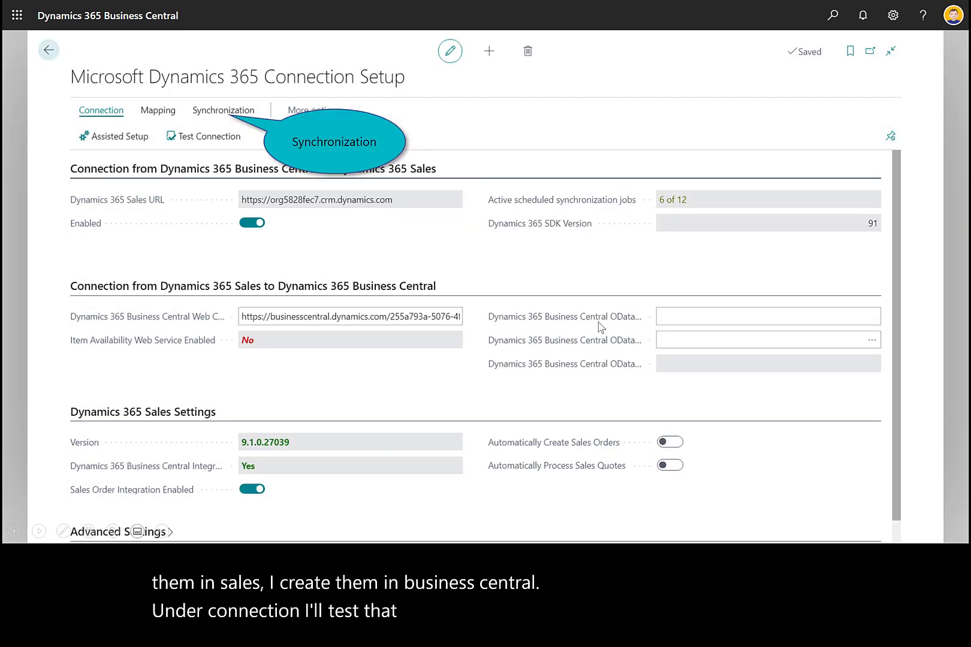
- Run and confirm a full Sync All of every integration table
left_click(231, 112)
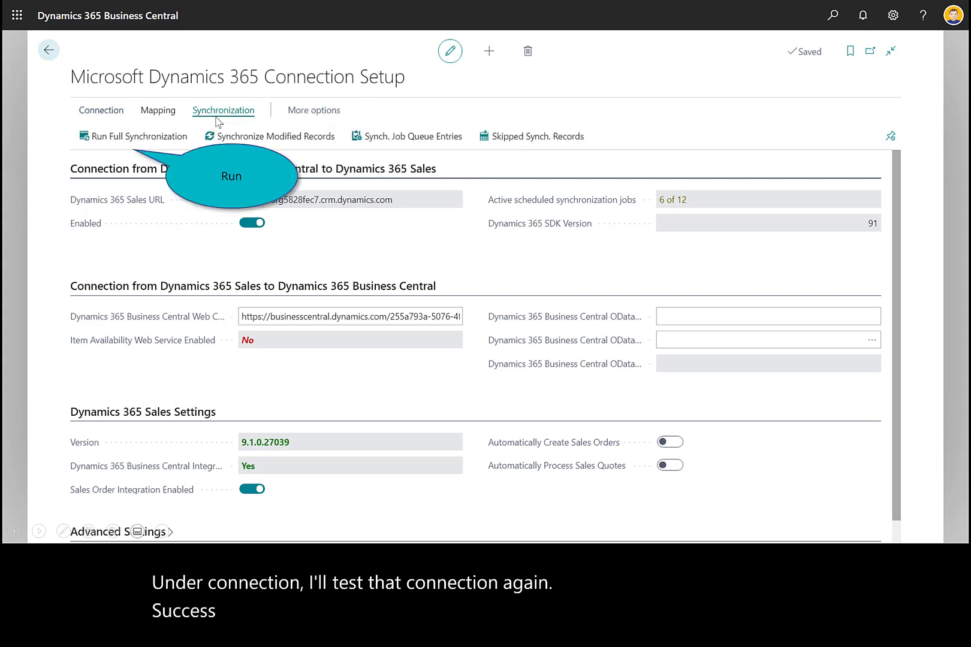
left_click(138, 138)
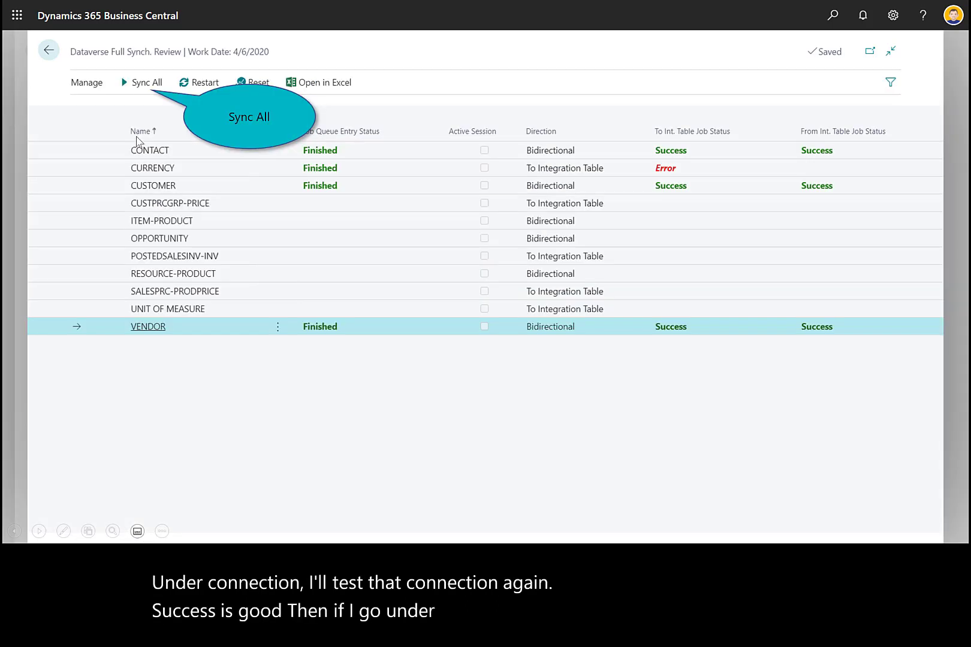
left_click(139, 88)
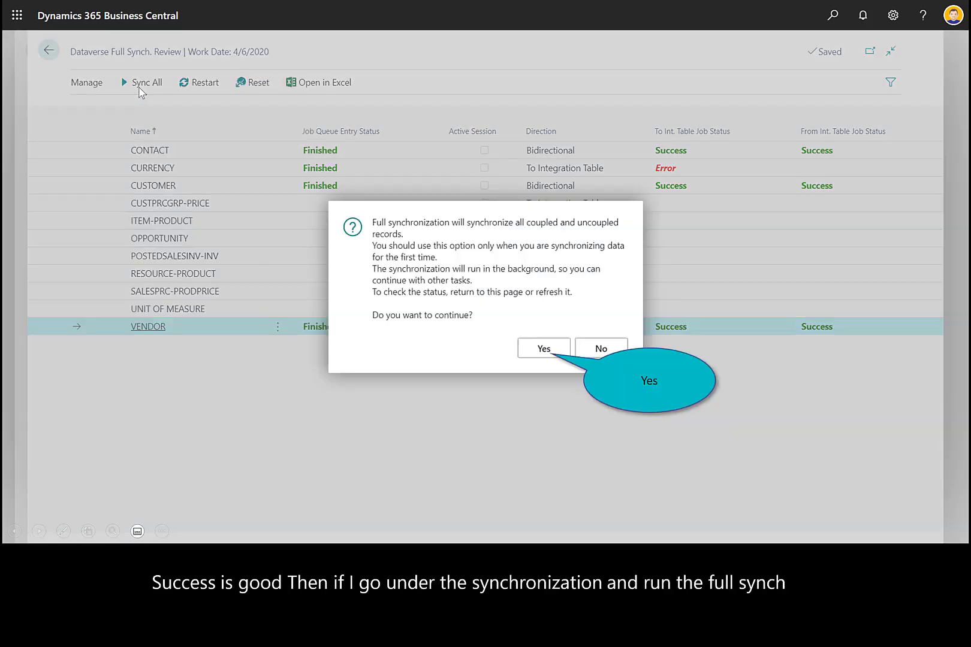
left_click(534, 355)
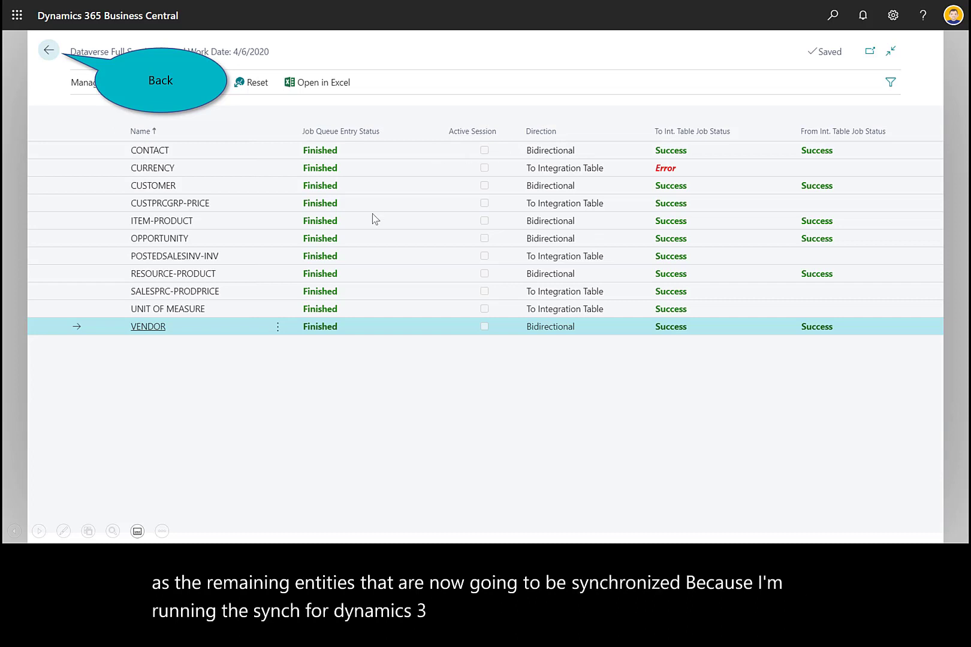
- Return to the connection setup page and open the Integration Table Mappings list
left_click(48, 58)
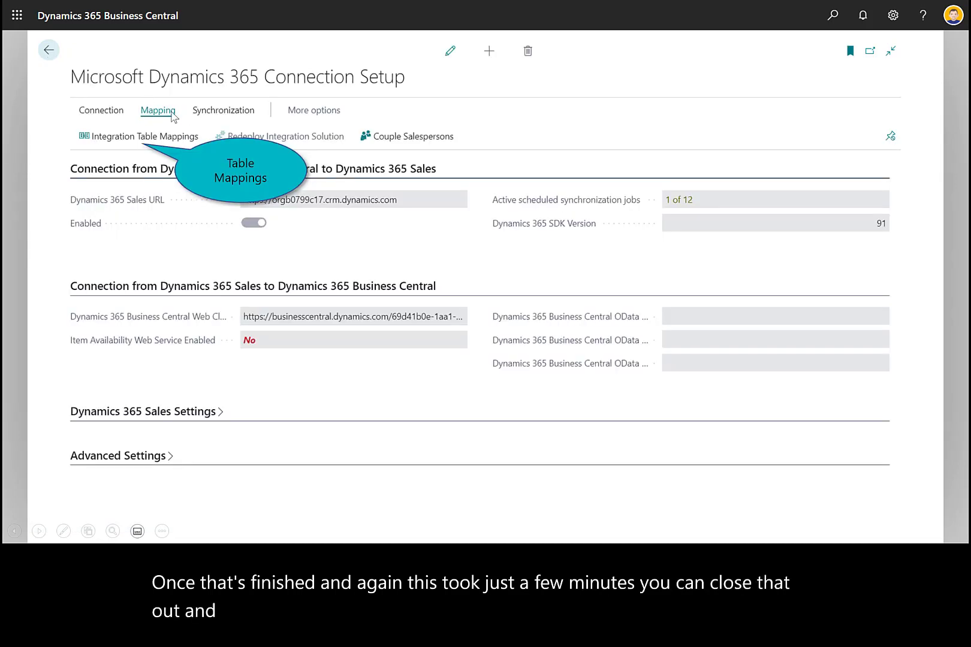
left_click(108, 138)
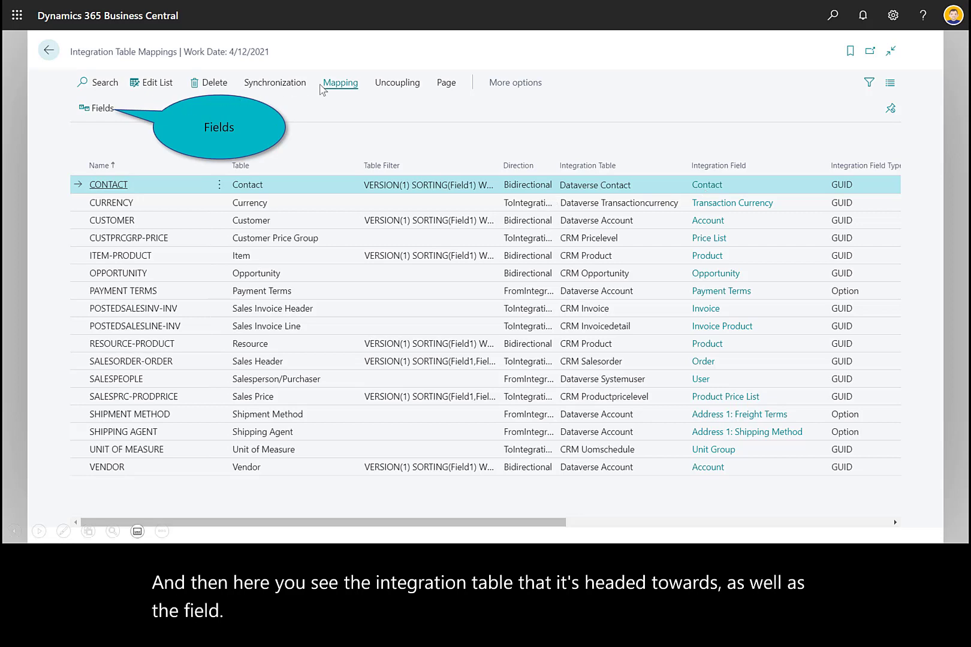
left_click(98, 109)
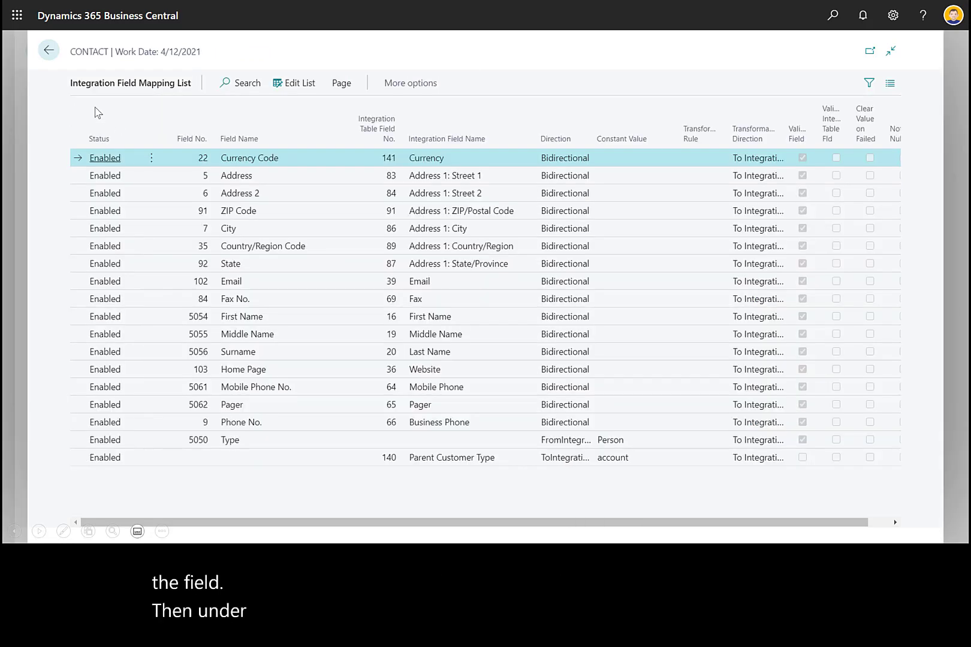